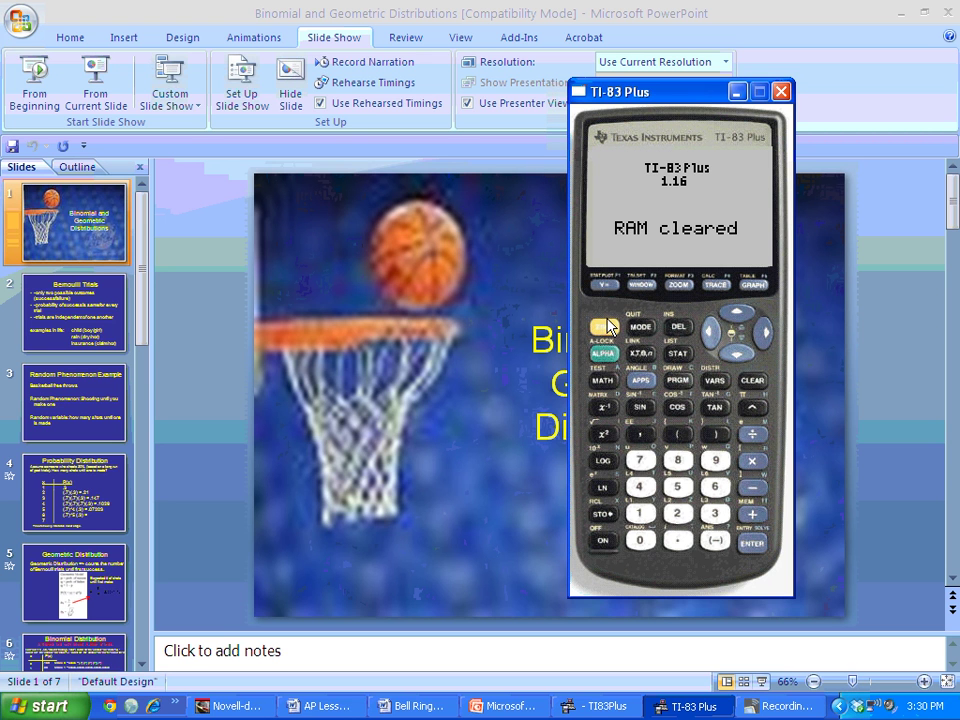
Step: Insert the binomial probability function binompdf( from the calculator's distribution functions into the empty home screen
{"action": "left_click", "coordinate": [707, 388]}
{"action": "left_click", "coordinate": [733, 357]}
{"action": "left_click", "coordinate": [733, 357]}
{"action": "left_click", "coordinate": [733, 357]}
{"action": "left_click", "coordinate": [733, 357]}
{"action": "left_click", "coordinate": [733, 357]}
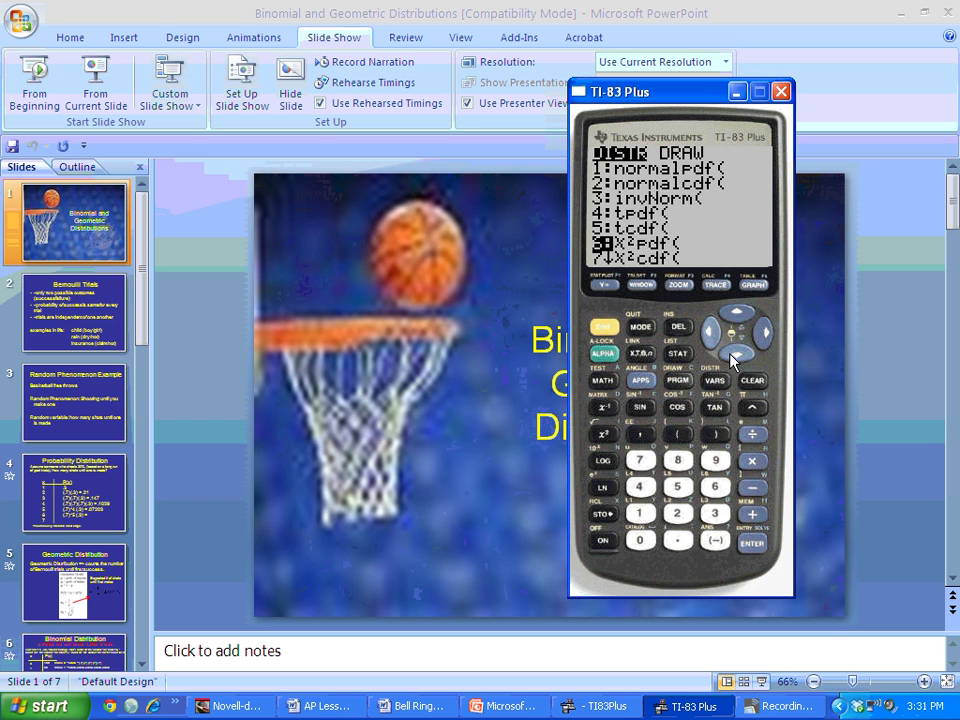
{"action": "left_click", "coordinate": [733, 357]}
{"action": "left_click", "coordinate": [733, 357]}
{"action": "left_click", "coordinate": [733, 357]}
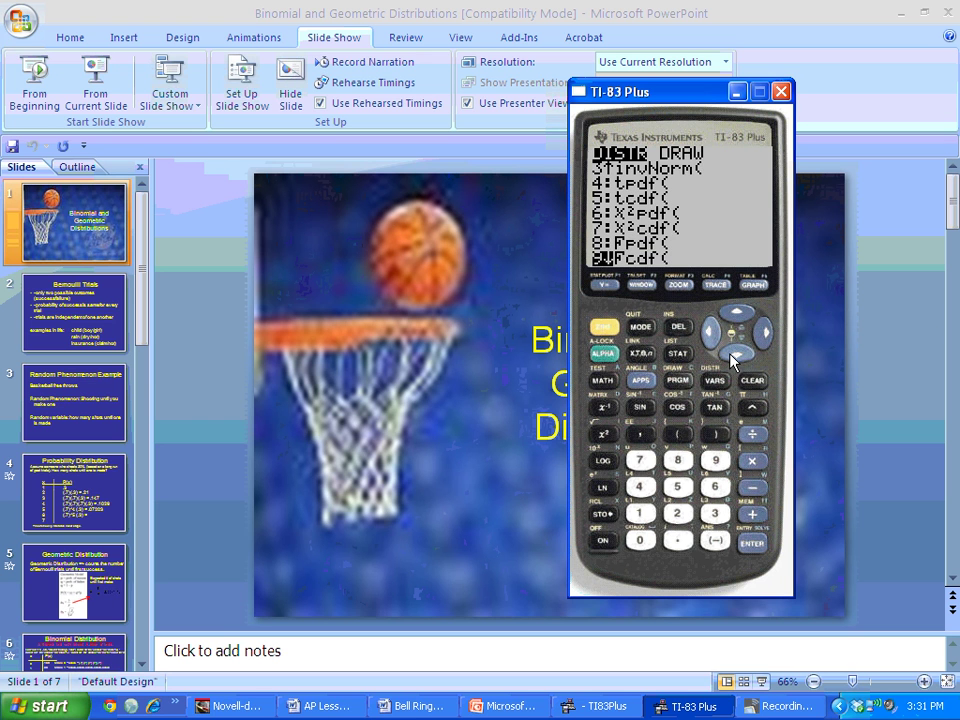
{"action": "left_click", "coordinate": [733, 357]}
{"action": "left_click", "coordinate": [733, 357]}
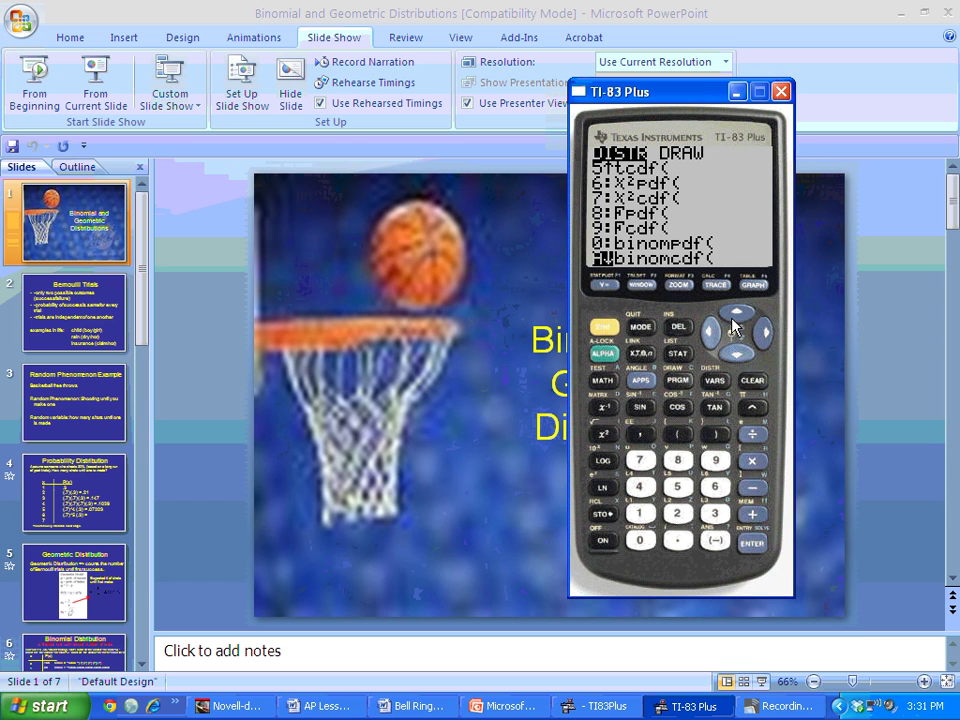
{"action": "left_click", "coordinate": [735, 325]}
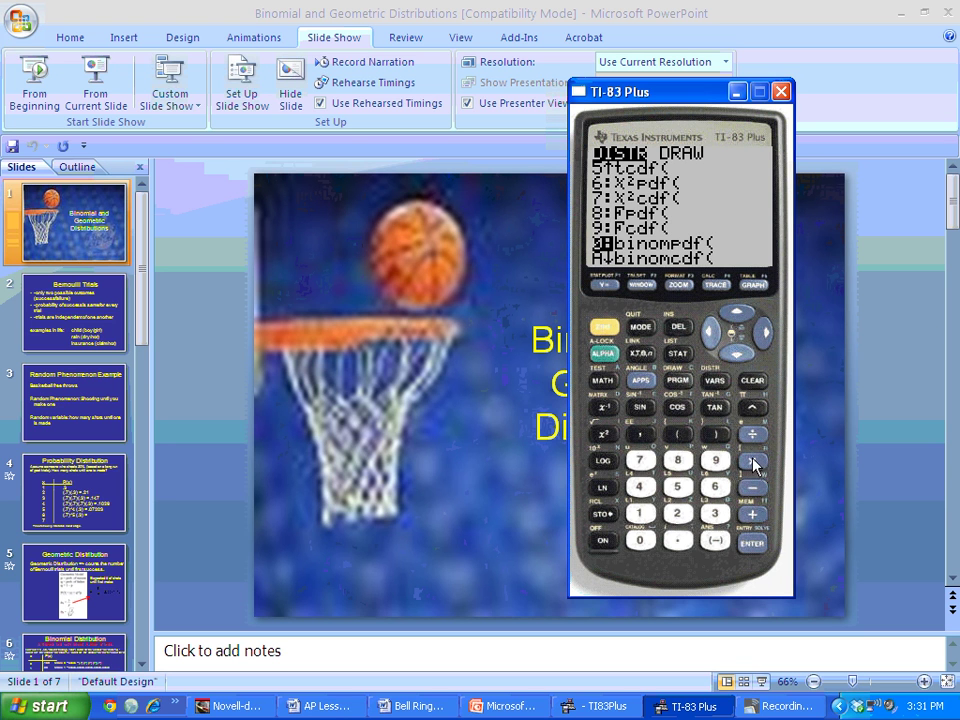
{"action": "left_click", "coordinate": [757, 548]}
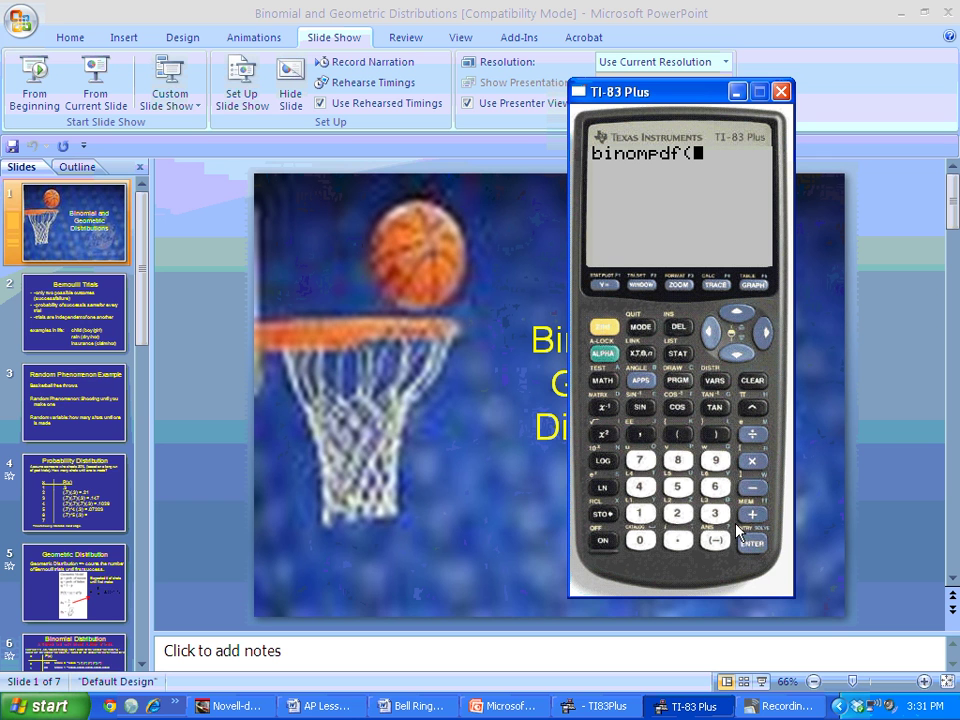
Step: Complete and evaluate binompdf(5,.3,2) for 5 trials, success probability .3 and exactly 2 successes
{"action": "left_click", "coordinate": [677, 487]}
{"action": "left_click", "coordinate": [640, 434]}
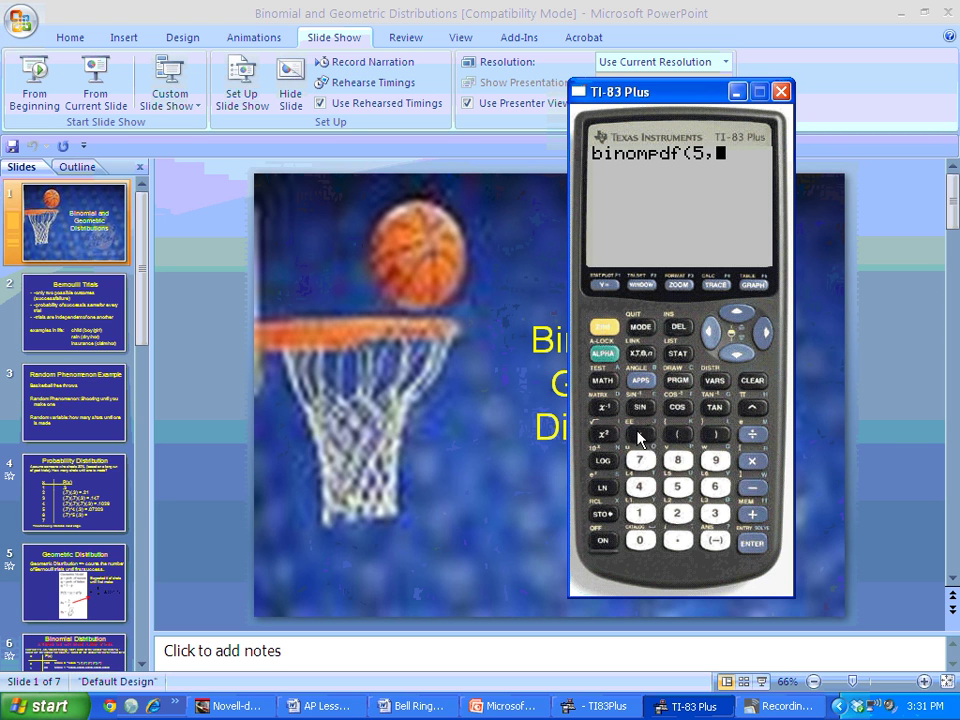
{"action": "left_click", "coordinate": [677, 513]}
{"action": "left_click", "coordinate": [715, 513]}
{"action": "left_click", "coordinate": [712, 334]}
{"action": "left_click", "coordinate": [712, 334]}
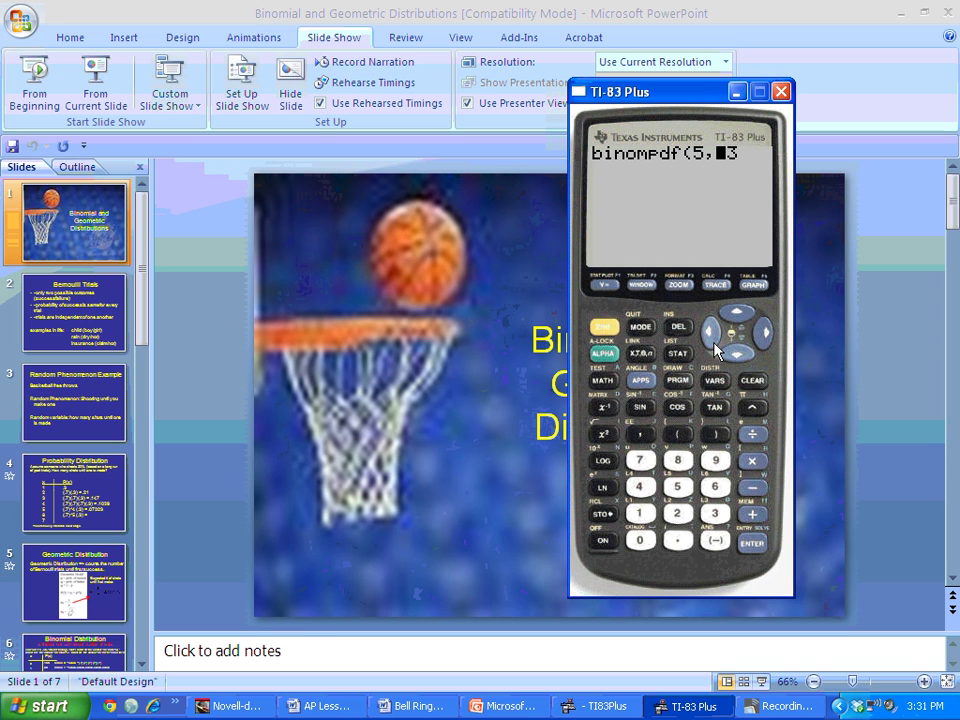
{"action": "left_click", "coordinate": [677, 542]}
{"action": "left_click", "coordinate": [715, 513]}
{"action": "left_click", "coordinate": [648, 435]}
{"action": "left_click", "coordinate": [678, 515]}
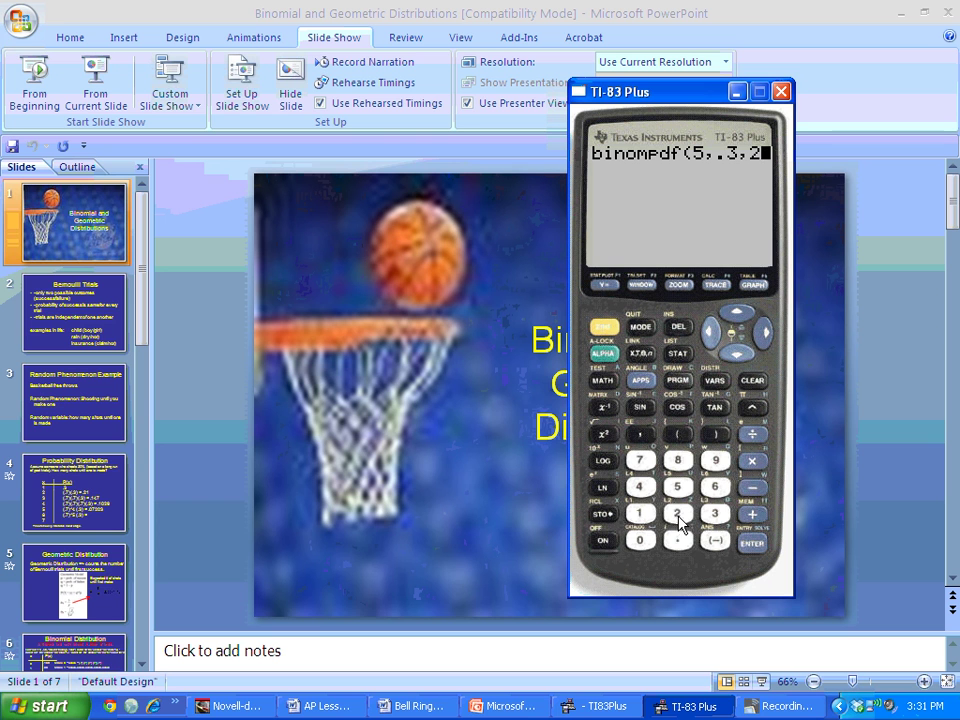
{"action": "left_click", "coordinate": [711, 453]}
{"action": "left_click", "coordinate": [753, 553]}
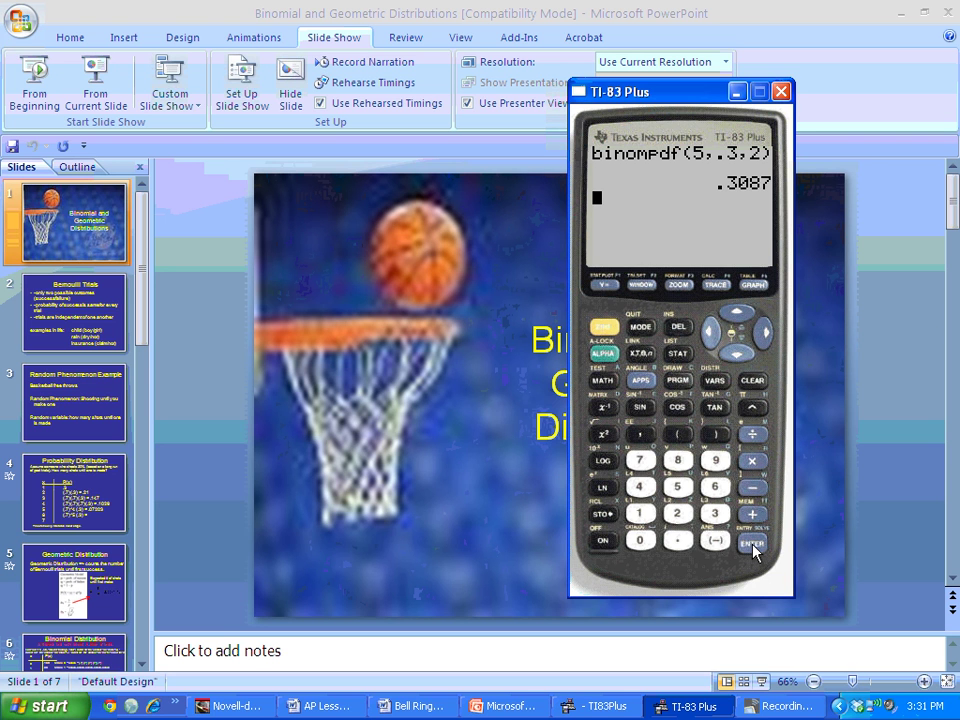
Step: Insert the cumulative binomial function binomcdf( from the distribution functions on the next home screen line
{"action": "left_click", "coordinate": [606, 337]}
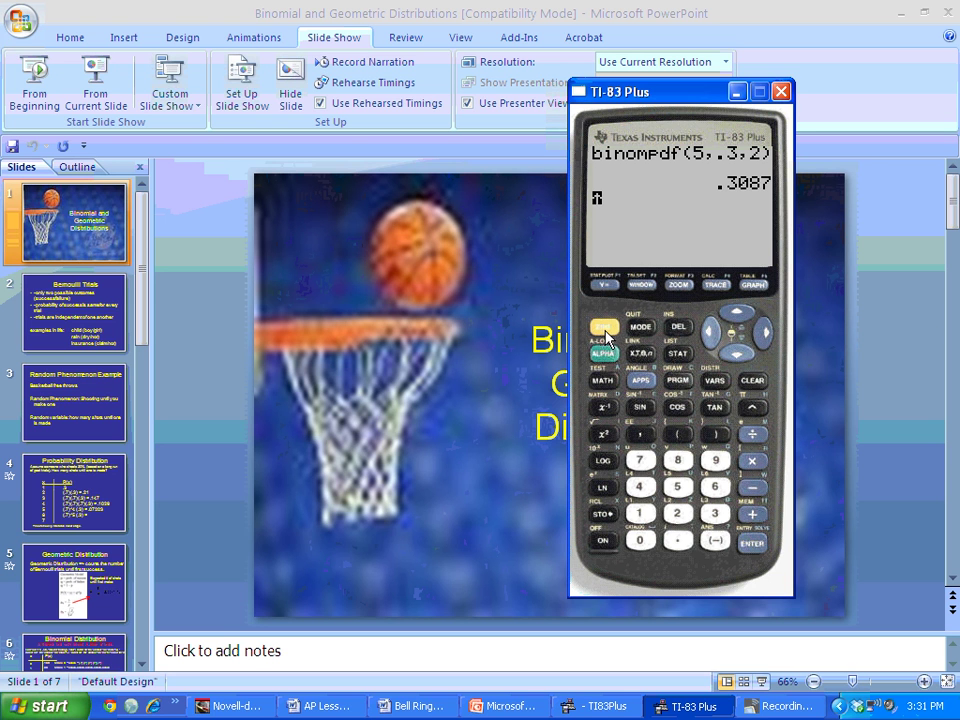
{"action": "left_click", "coordinate": [710, 381]}
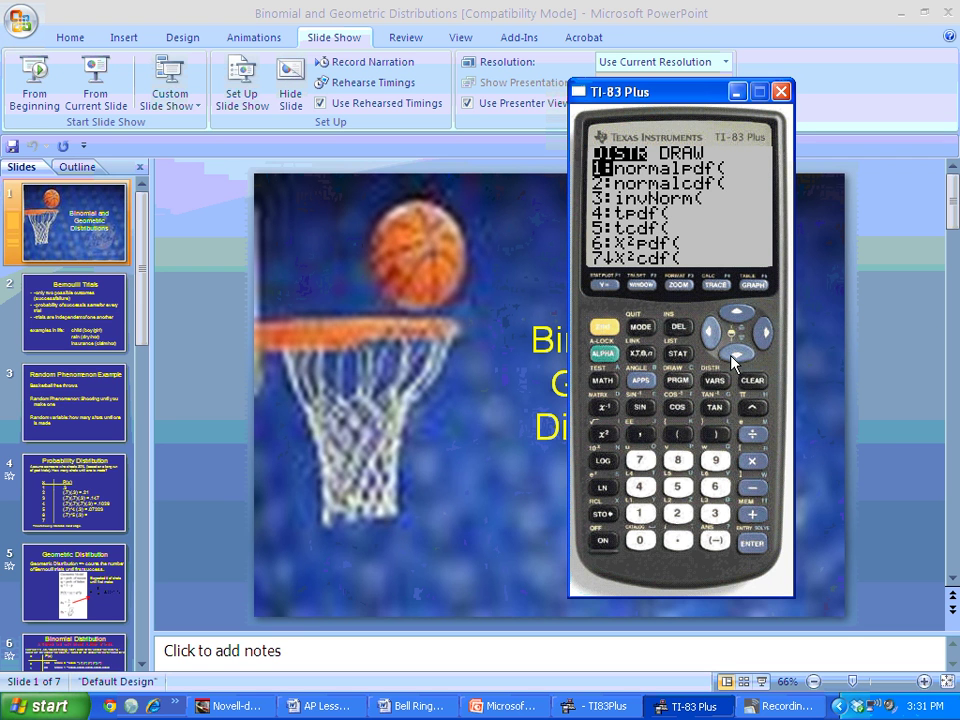
{"action": "left_click", "coordinate": [735, 358]}
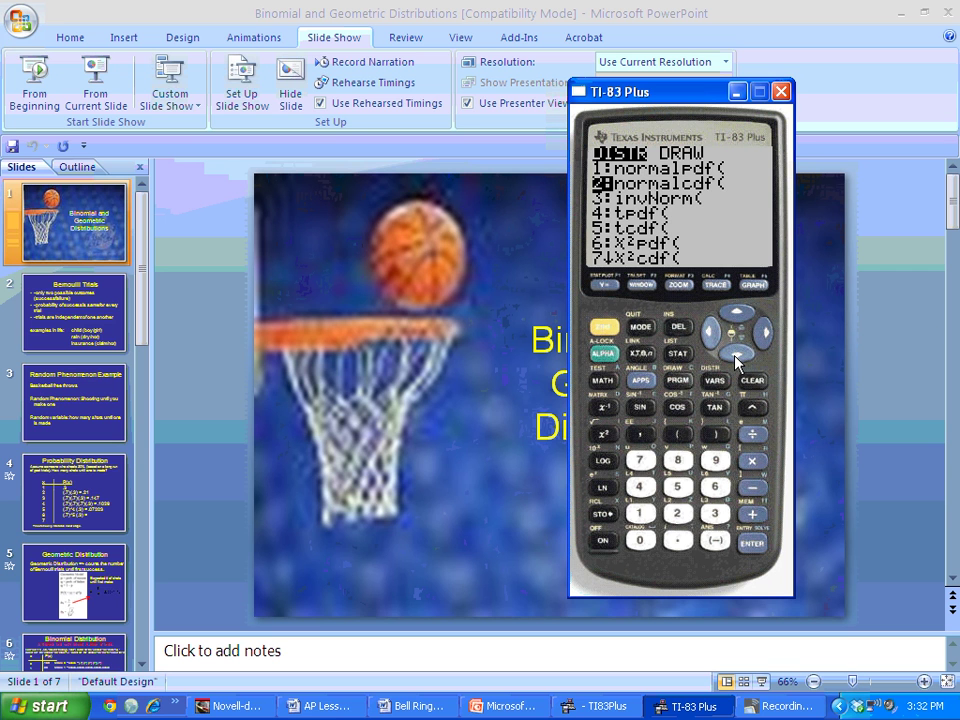
{"action": "left_click", "coordinate": [736, 358]}
{"action": "left_click", "coordinate": [736, 358]}
{"action": "left_click", "coordinate": [736, 358]}
{"action": "left_click", "coordinate": [736, 358]}
{"action": "left_click", "coordinate": [736, 358]}
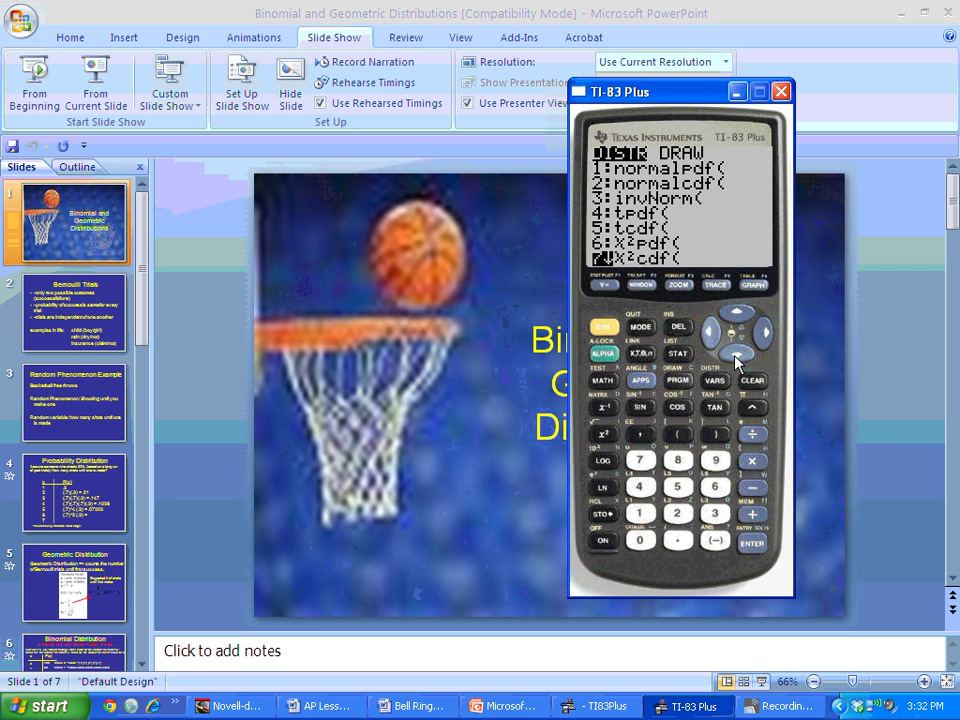
{"action": "left_click", "coordinate": [736, 358]}
{"action": "left_click", "coordinate": [736, 358]}
{"action": "left_click", "coordinate": [736, 358]}
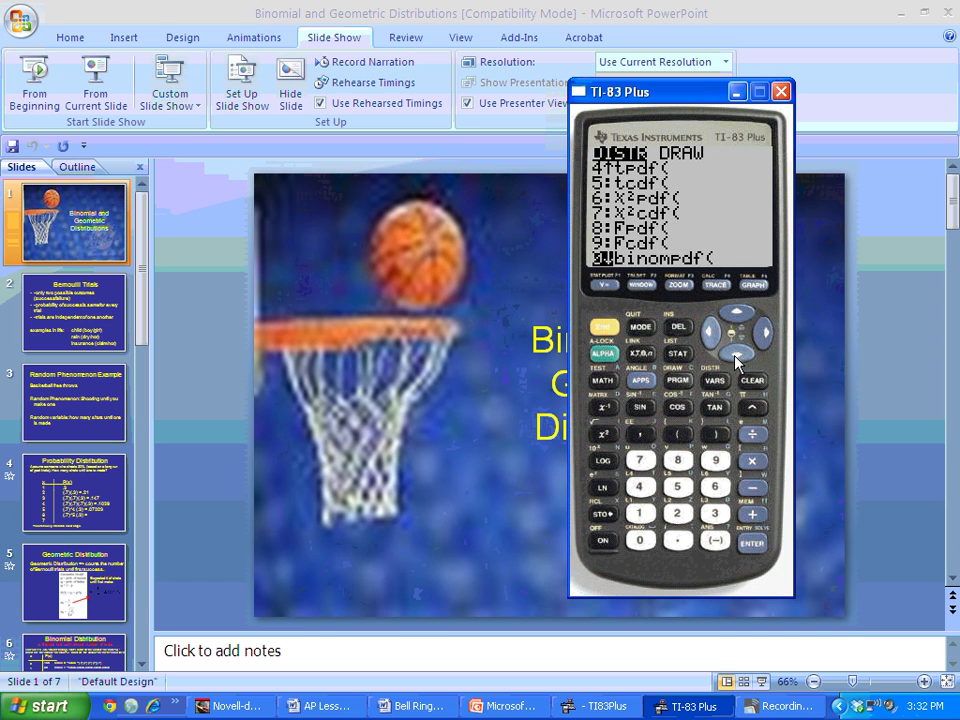
{"action": "left_click", "coordinate": [736, 358]}
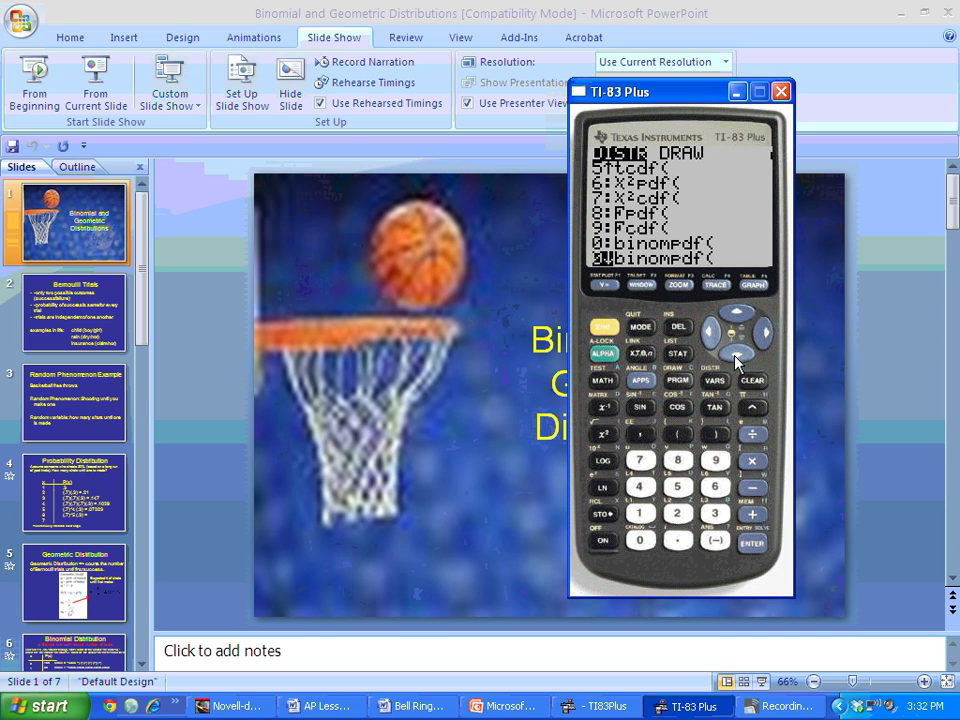
{"action": "left_click", "coordinate": [751, 542]}
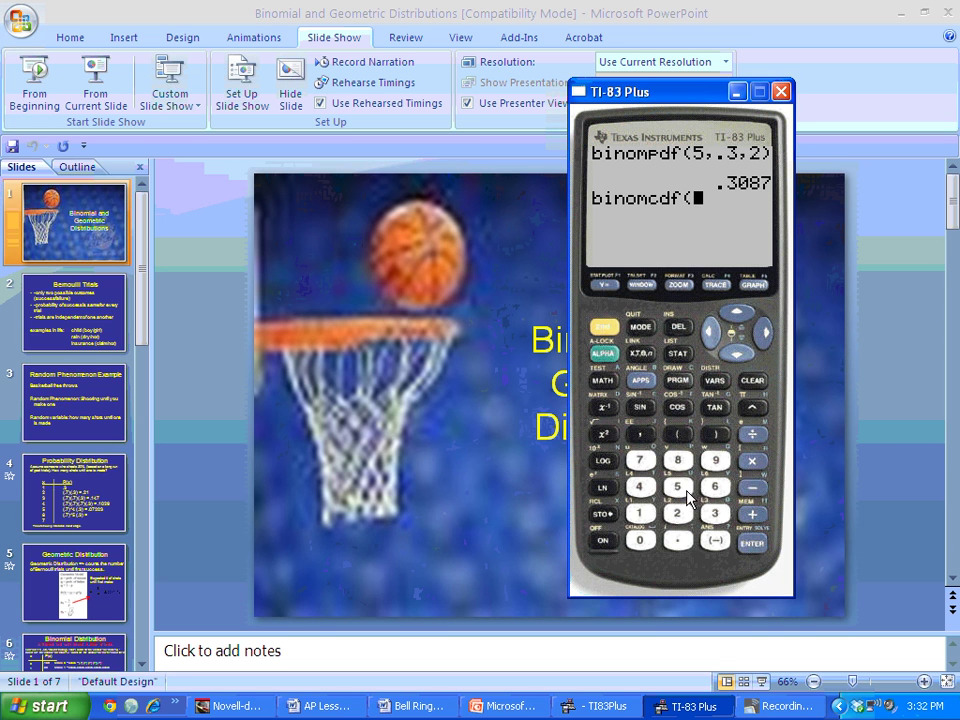
Step: Complete and evaluate binomcdf(10,.6,6) for 10 trials, success probability .6 and at most 6 successes
{"action": "left_click", "coordinate": [641, 513]}
{"action": "left_click", "coordinate": [641, 540]}
{"action": "left_click", "coordinate": [641, 440]}
{"action": "left_click", "coordinate": [679, 543]}
{"action": "left_click", "coordinate": [712, 487]}
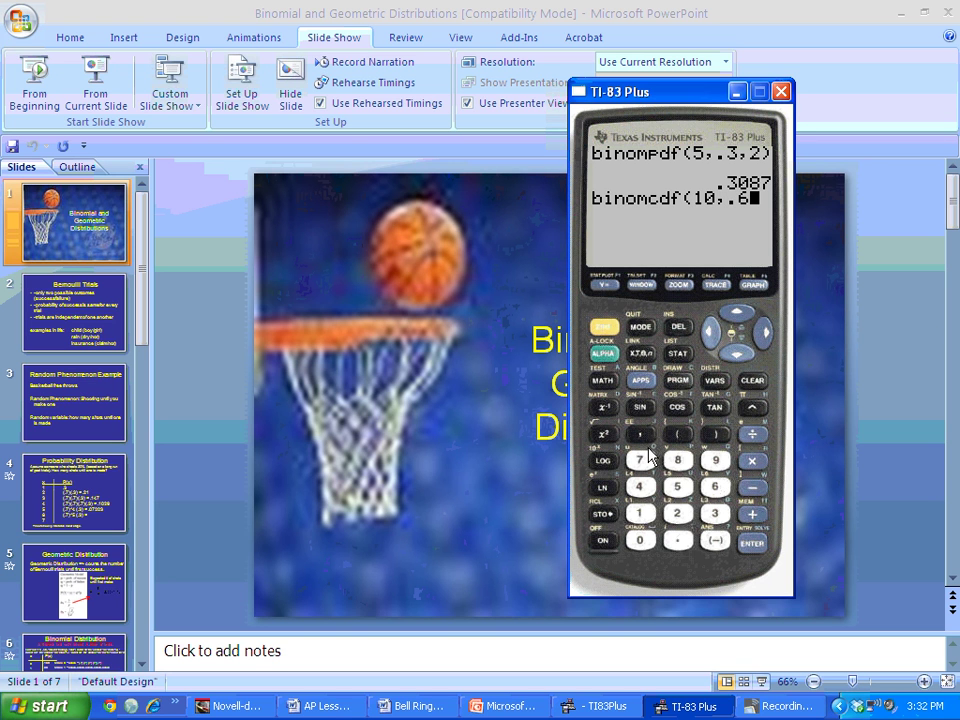
{"action": "left_click", "coordinate": [643, 440]}
{"action": "left_click", "coordinate": [708, 487]}
{"action": "left_click", "coordinate": [716, 437]}
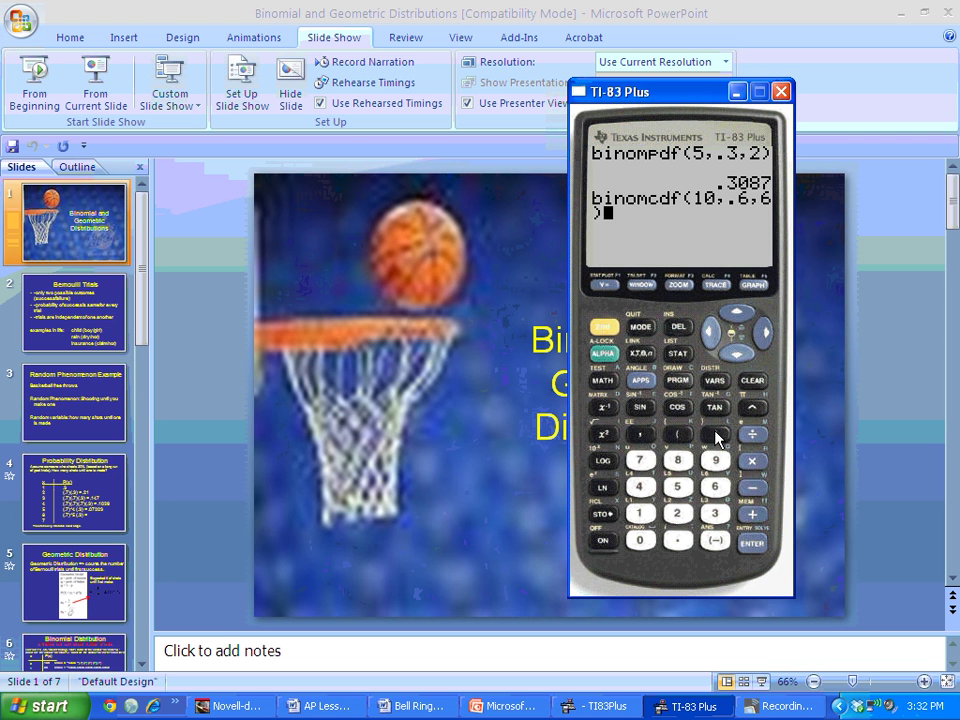
{"action": "left_click", "coordinate": [752, 543]}
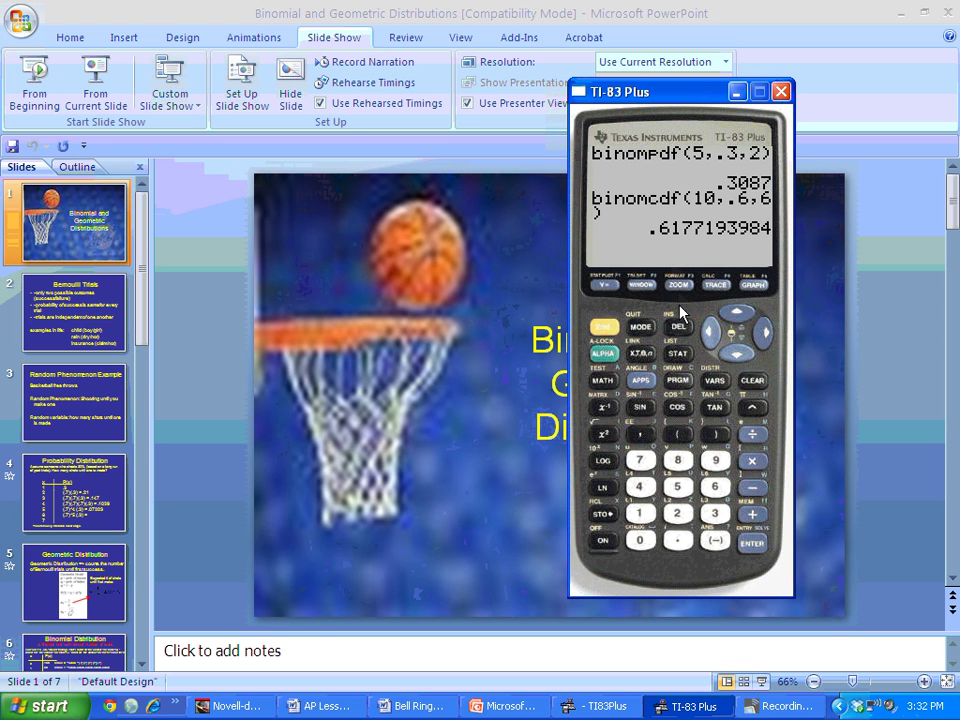
Step: Insert the geometric probability function geometpdf( from the distribution functions below the binomcdf calculation
{"action": "left_click", "coordinate": [609, 327]}
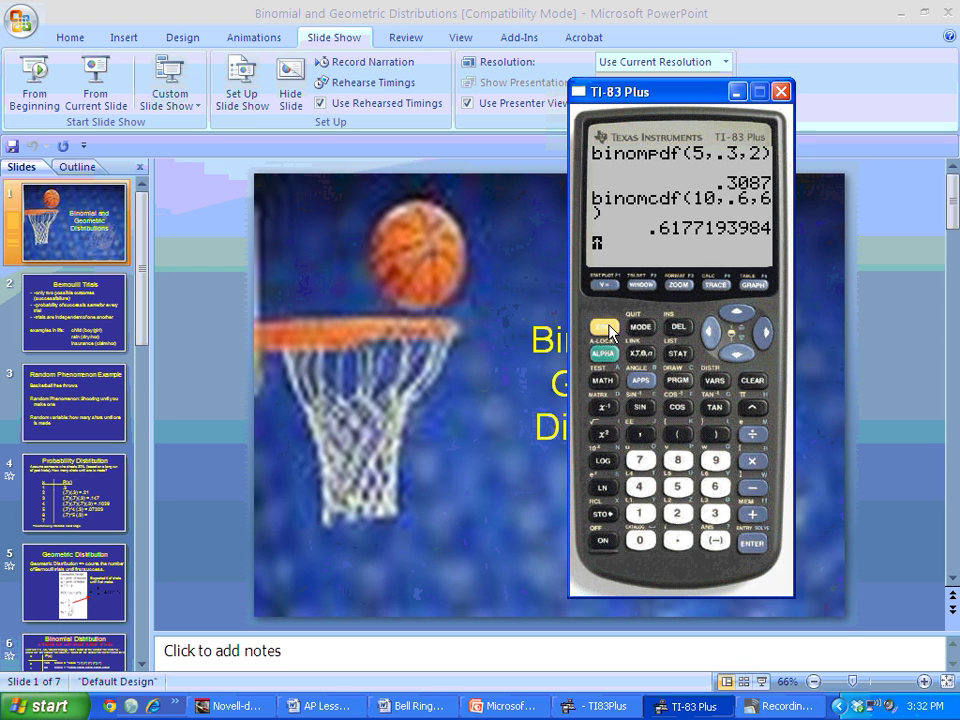
{"action": "left_click", "coordinate": [712, 381]}
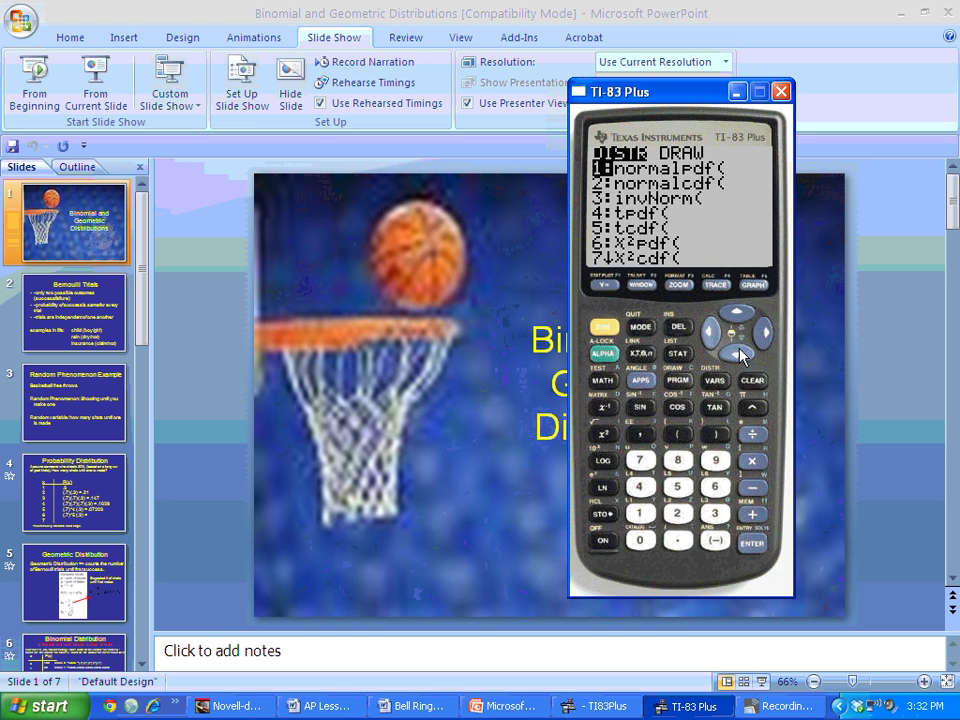
{"action": "left_click", "coordinate": [741, 320]}
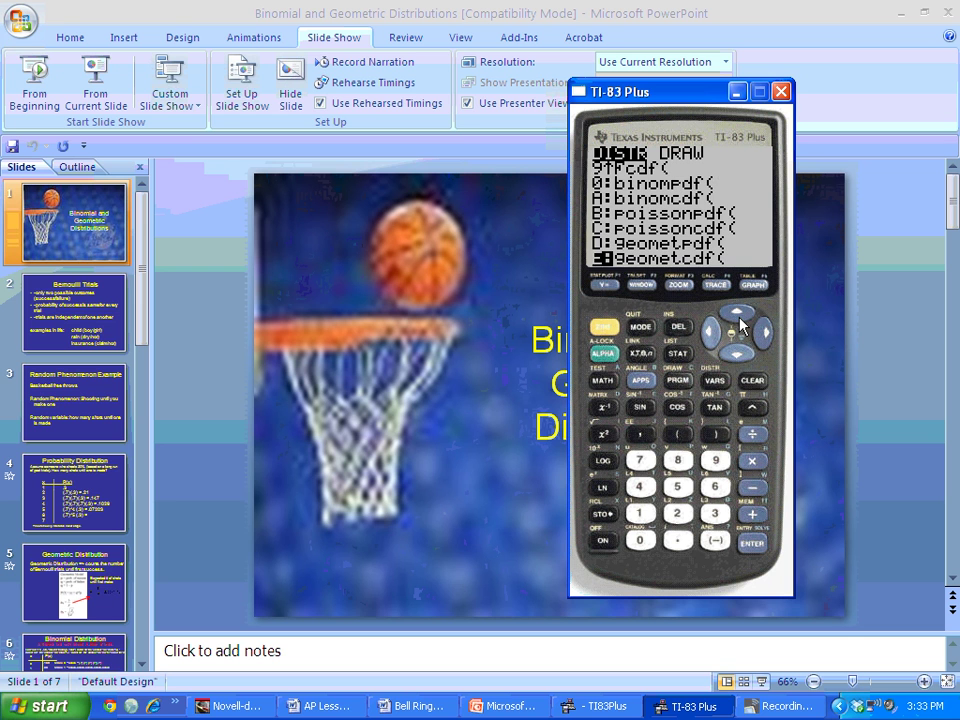
{"action": "left_click", "coordinate": [752, 543]}
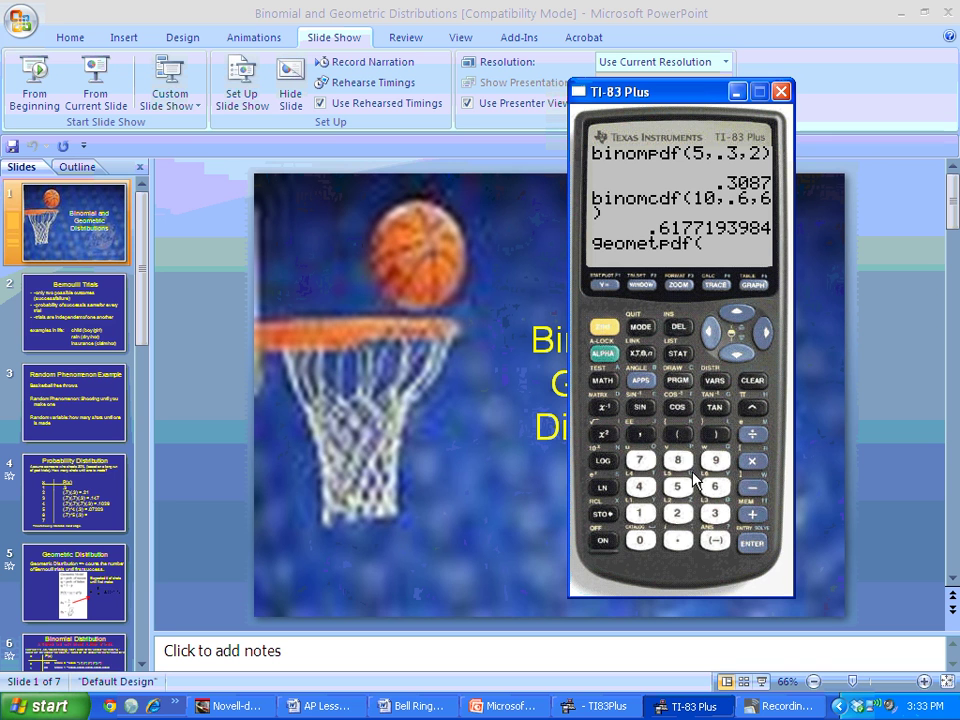
Step: Complete and evaluate geometpdf(.6,4) for success probability .6 and the first success on trial 4
{"action": "left_click", "coordinate": [680, 515]}
{"action": "key", "text": "BackSpace"}
{"action": "left_click", "coordinate": [679, 542]}
{"action": "left_click", "coordinate": [709, 492]}
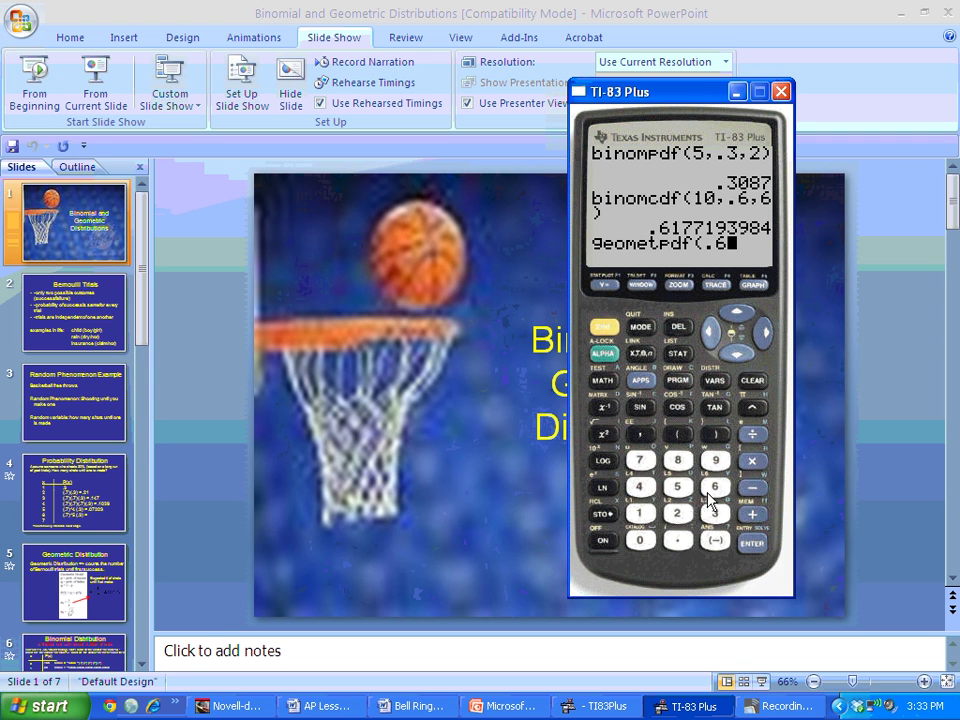
{"action": "left_click", "coordinate": [646, 434]}
{"action": "left_click", "coordinate": [641, 487]}
{"action": "left_click", "coordinate": [718, 434]}
{"action": "left_click", "coordinate": [750, 543]}
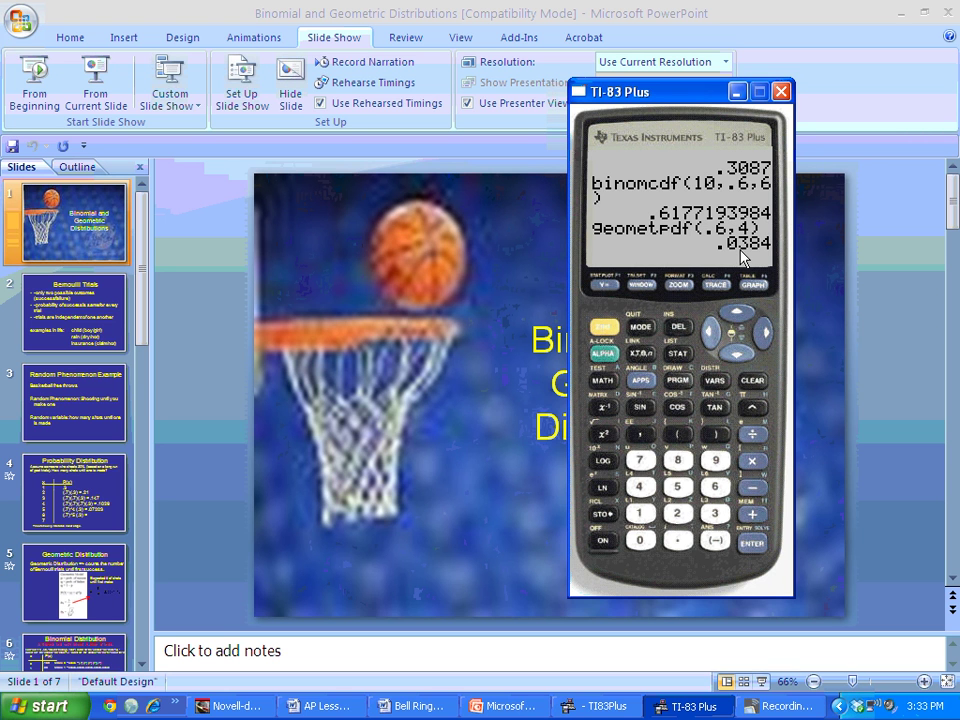
Step: Insert the cumulative geometric function geometcdf( from the distribution functions below the geometpdf calculation
{"action": "left_click", "coordinate": [601, 327]}
{"action": "left_click", "coordinate": [716, 390]}
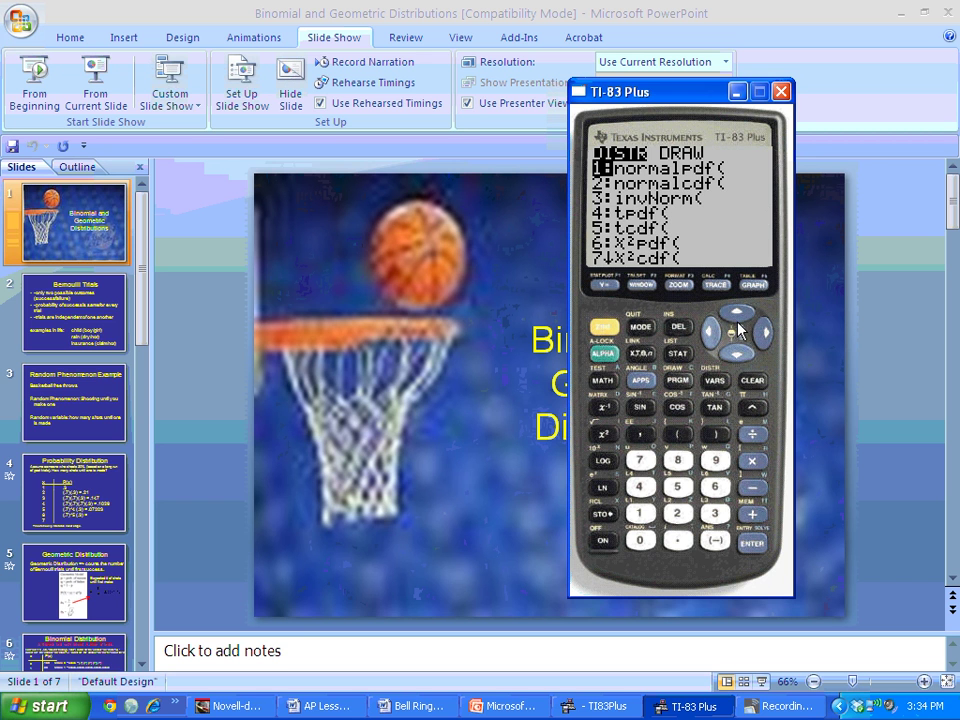
{"action": "key", "text": "Up"}
{"action": "left_click", "coordinate": [751, 543]}
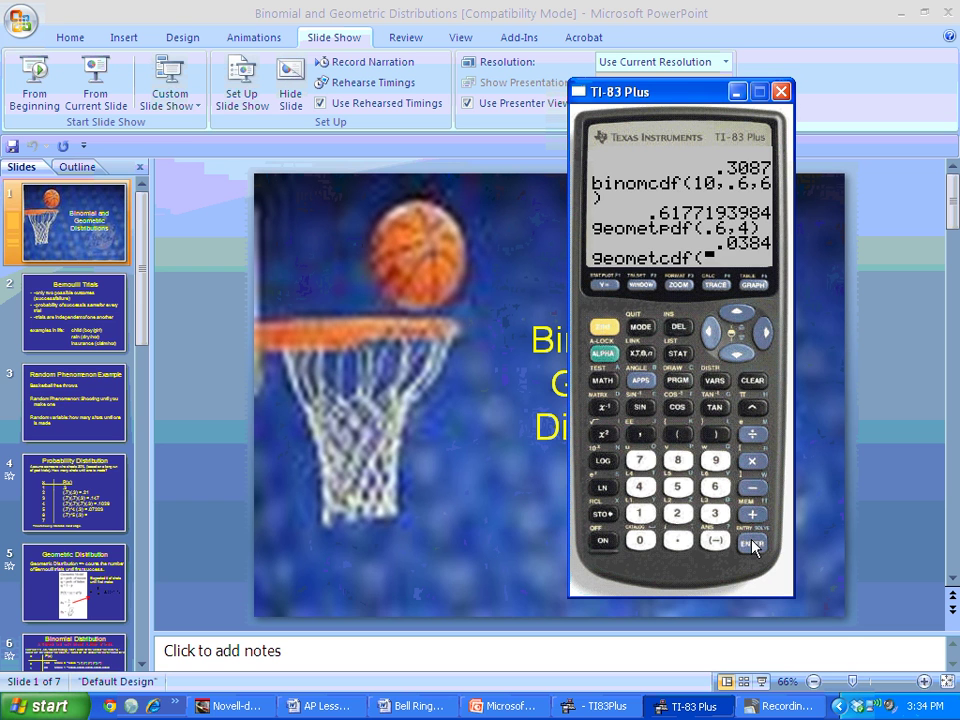
Step: Complete and evaluate geometcdf(.6,4) for success probability .6 and the first success within 4 trials
{"action": "left_click", "coordinate": [677, 540]}
{"action": "left_click", "coordinate": [716, 487]}
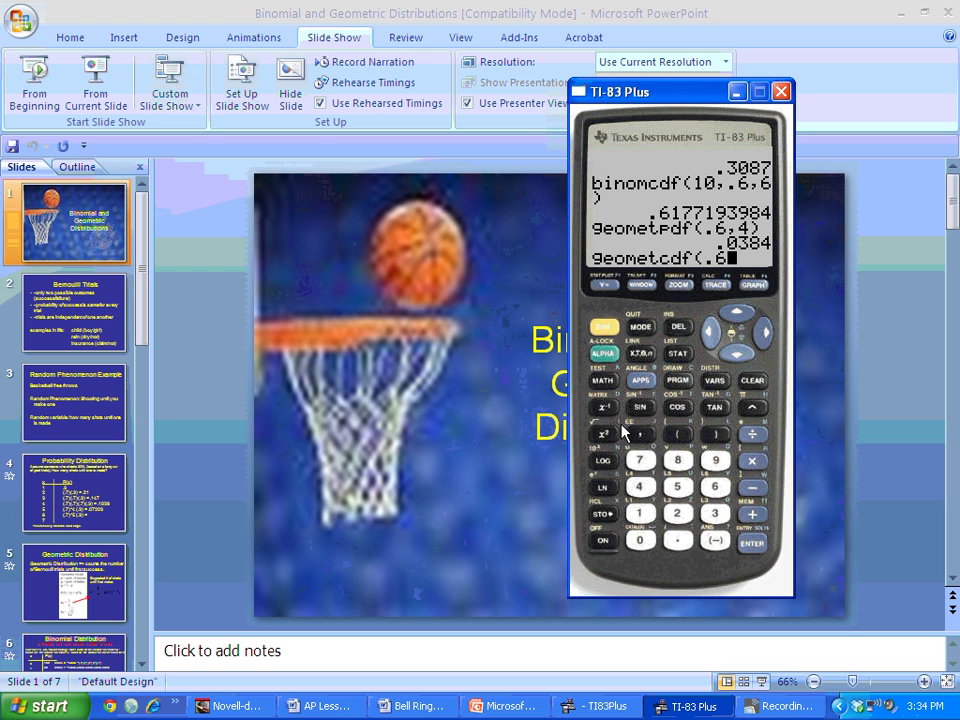
{"action": "left_click", "coordinate": [639, 434]}
{"action": "left_click", "coordinate": [639, 487]}
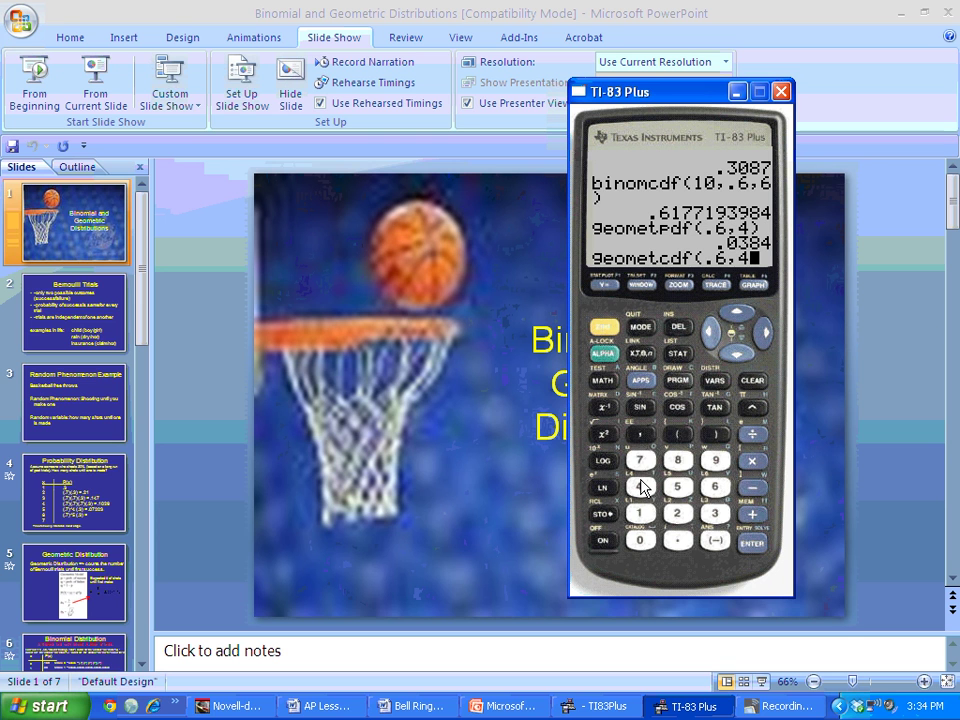
{"action": "left_click", "coordinate": [715, 433]}
{"action": "left_click", "coordinate": [753, 543]}
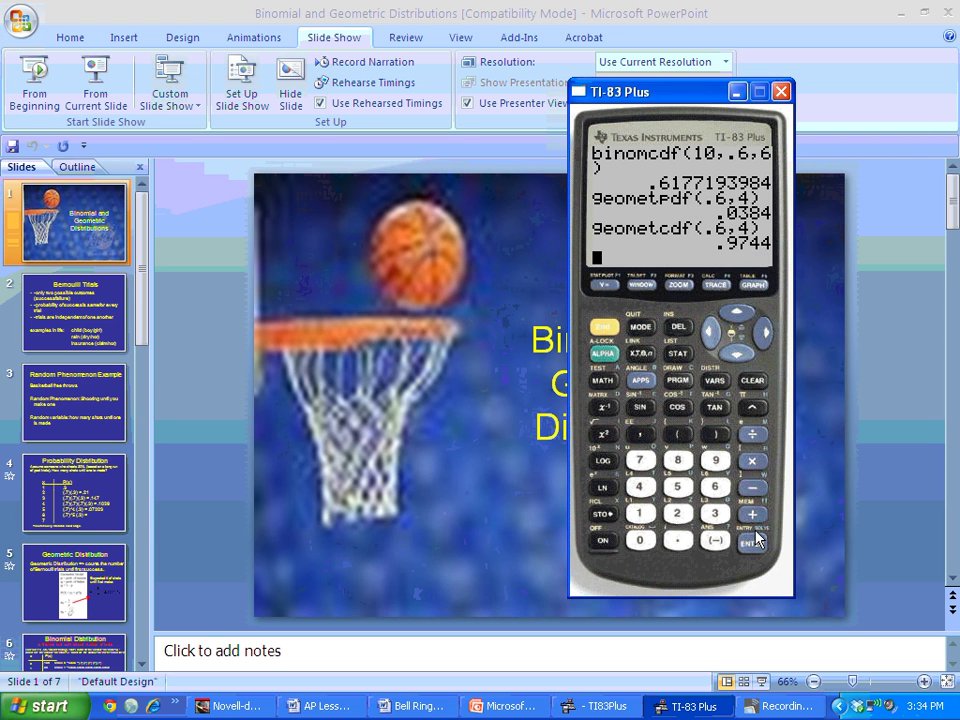